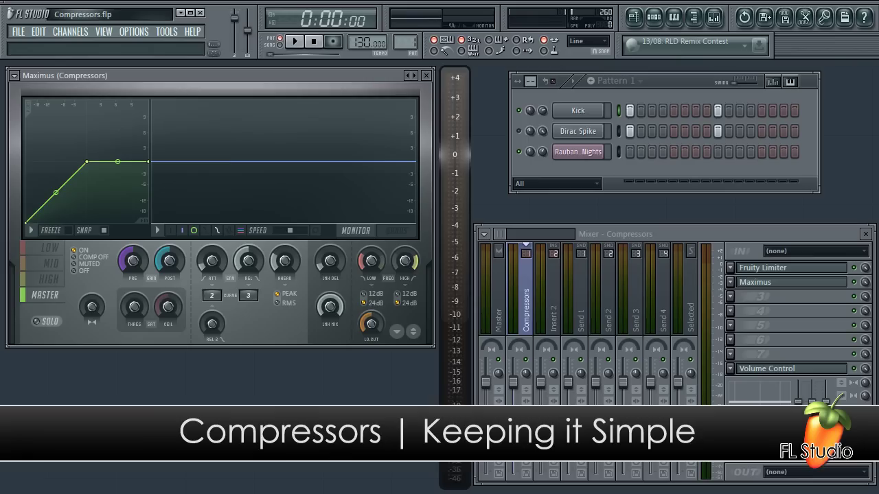
- Close the Maximus window on the Compressors track and bring Fruity Limiter to the front
left_click(803, 285)
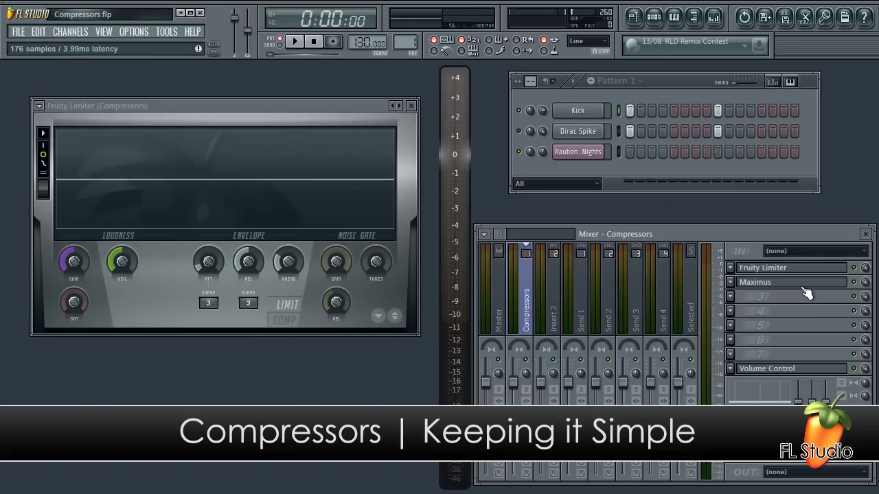
left_click(802, 285)
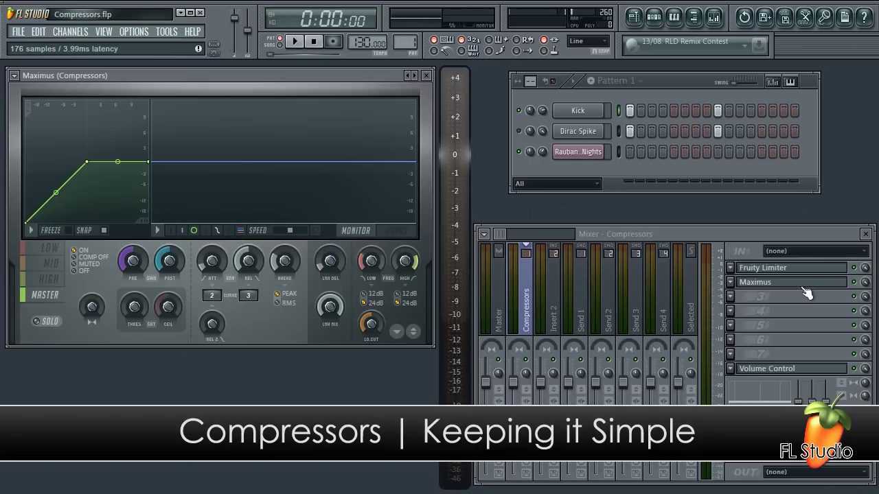
left_click(802, 286)
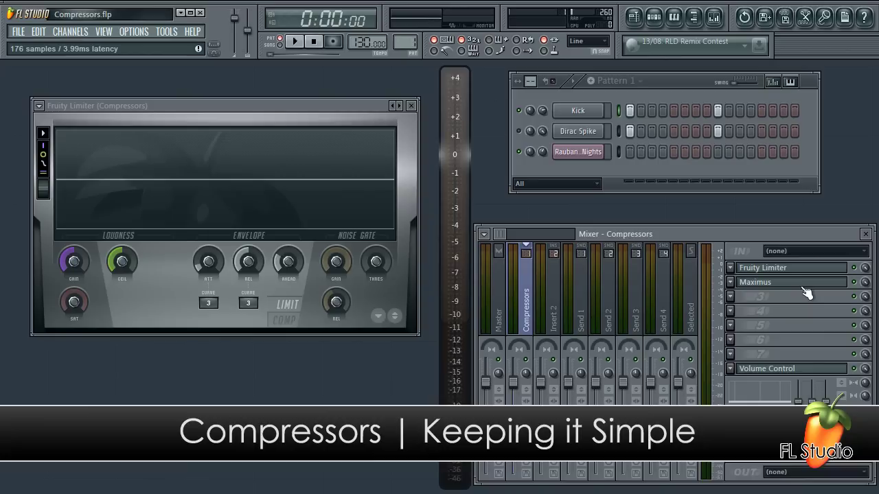
left_click(806, 272)
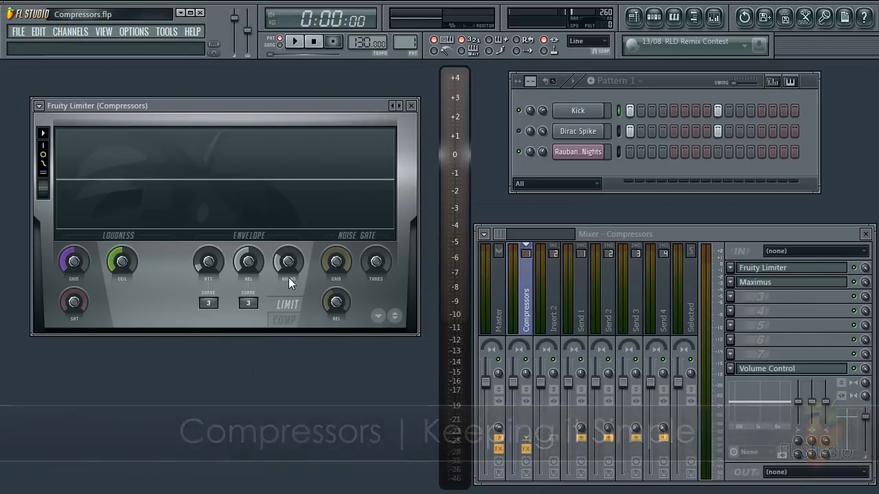
- Compare Fruity Limiter's LIMIT and COMP modes, leave it in limiter mode, and play the drum loop
left_click(284, 320)
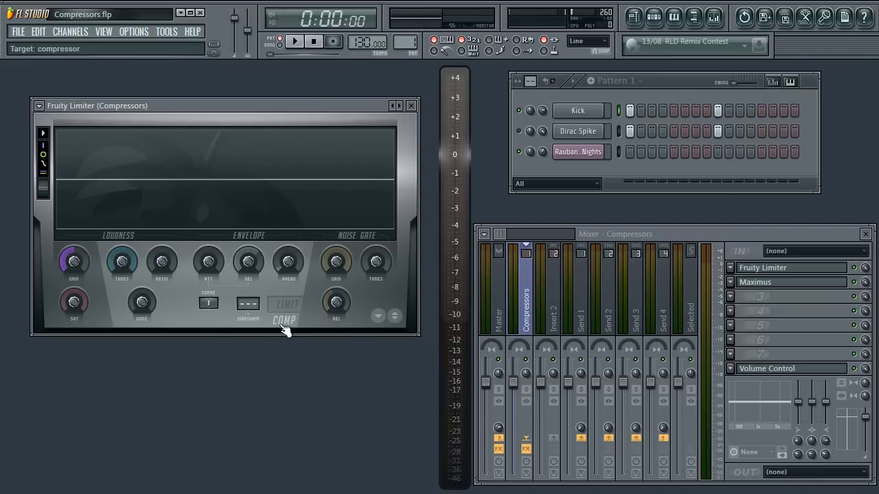
left_click(288, 309)
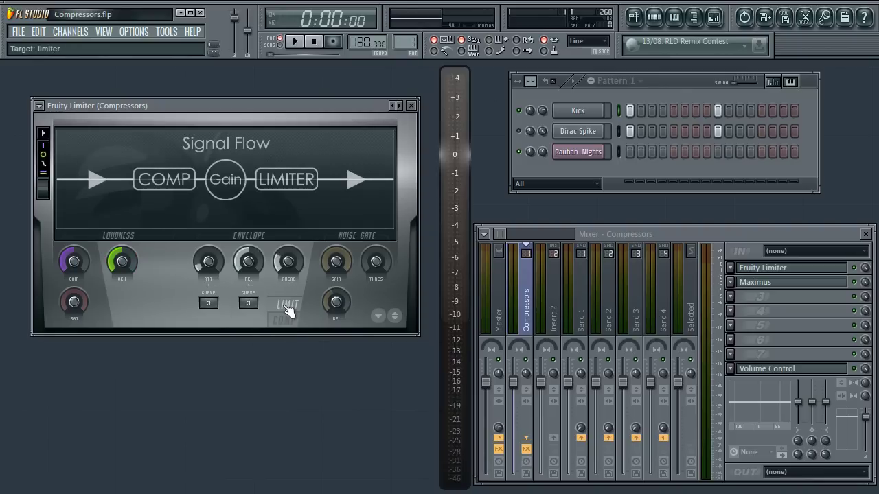
left_click(284, 320)
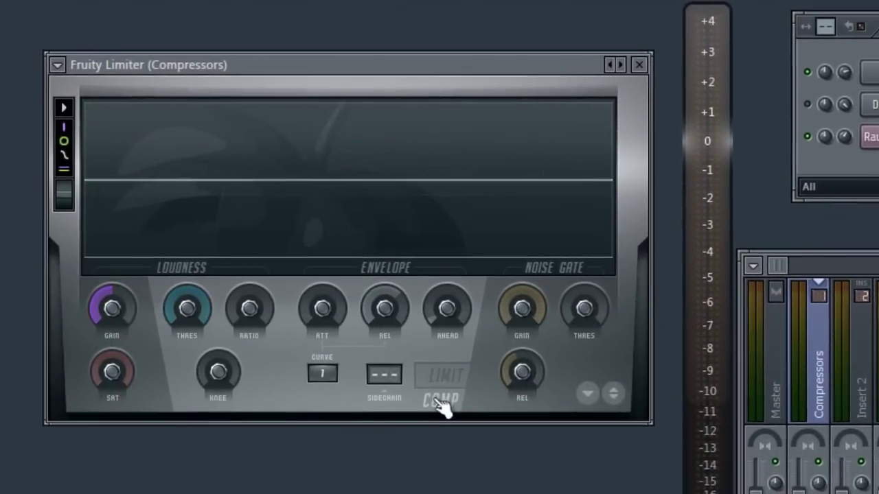
left_click(462, 385)
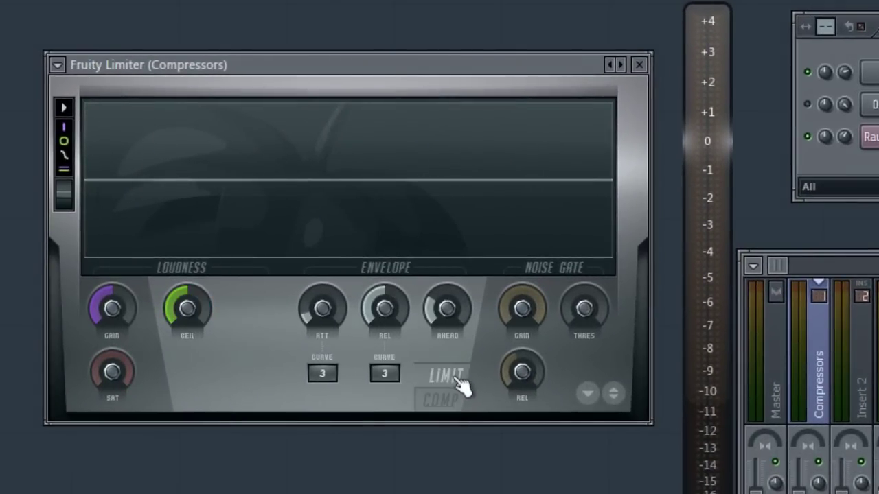
left_click(460, 386)
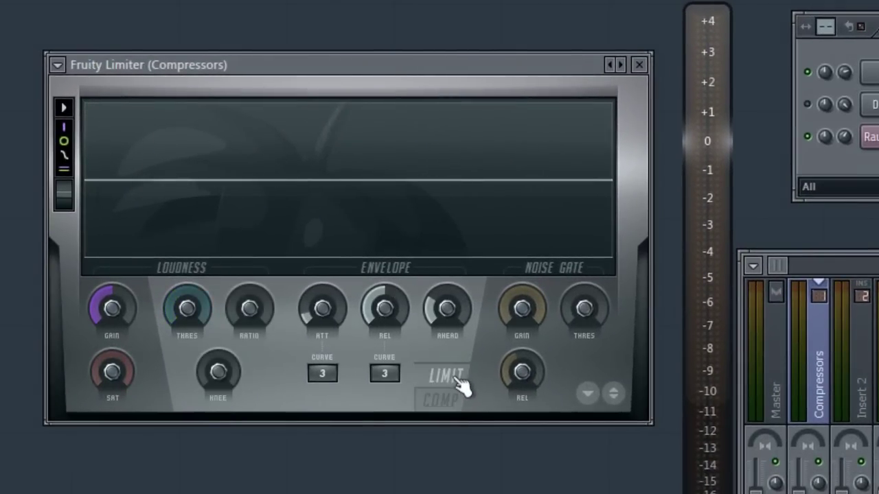
left_click(462, 386)
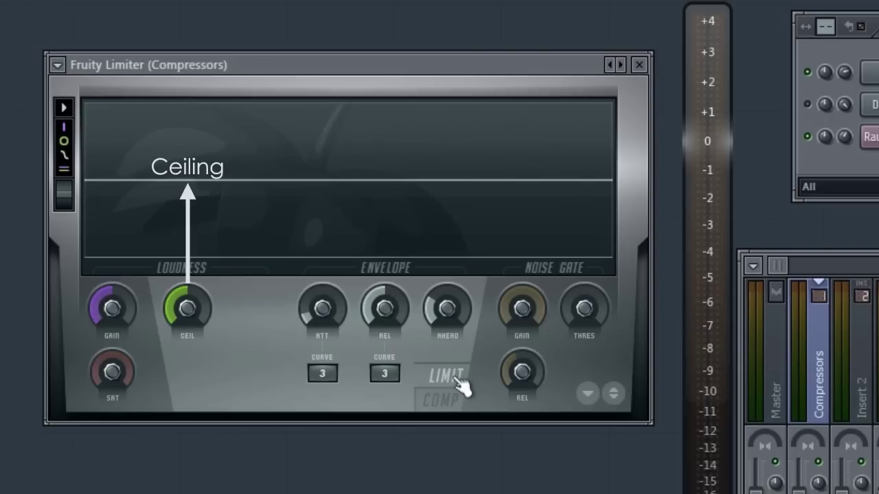
key("space")
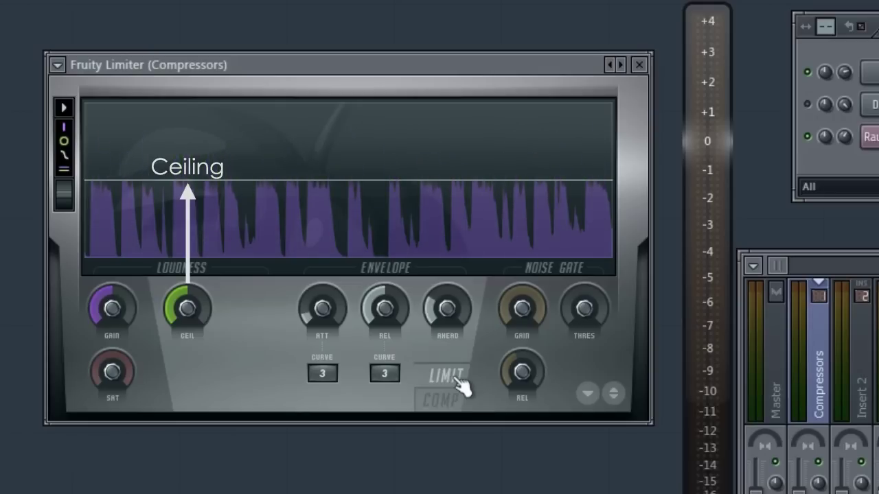
left_click(460, 386)
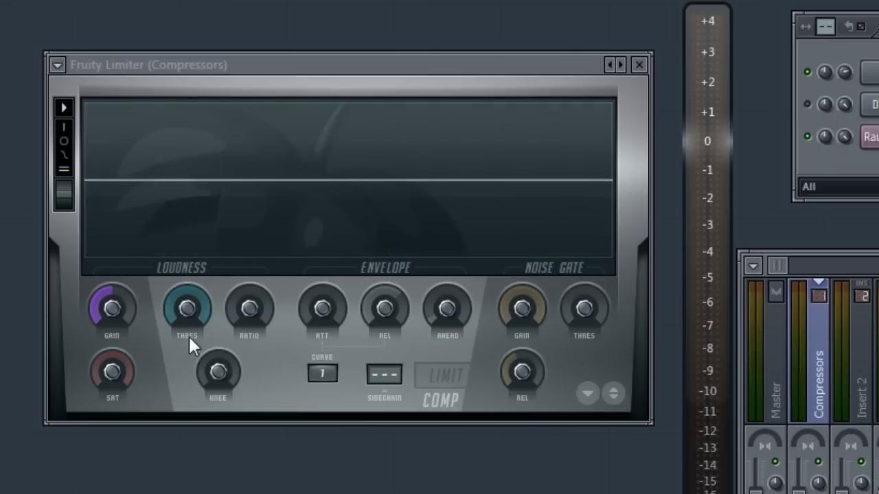
left_click_drag(183, 300, 183, 347)
left_click_drag(248, 308, 248, 264)
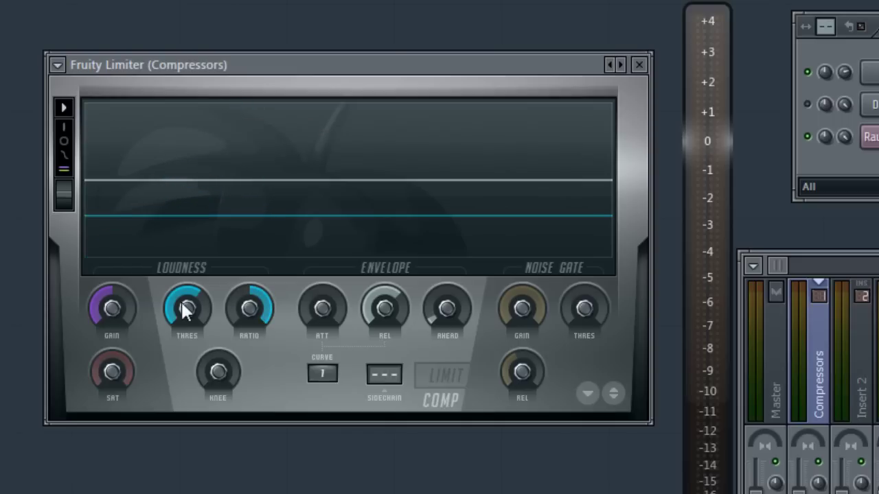
left_click_drag(182, 304, 182, 330)
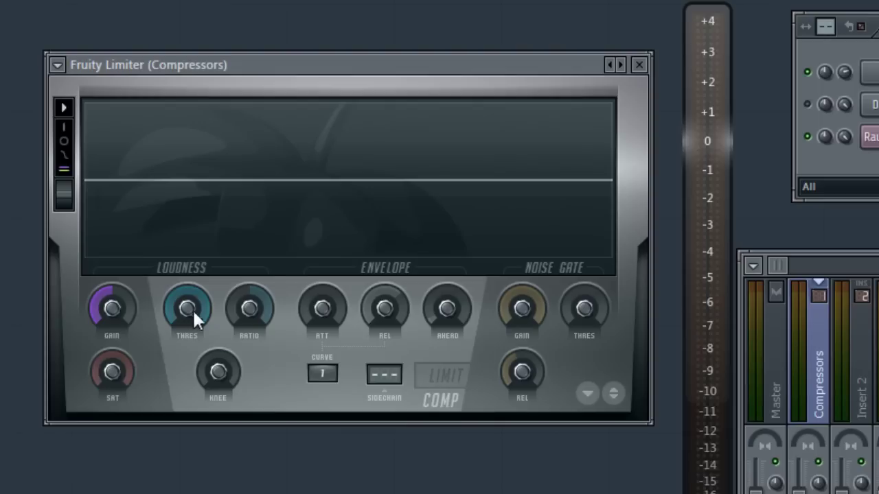
left_click(445, 376)
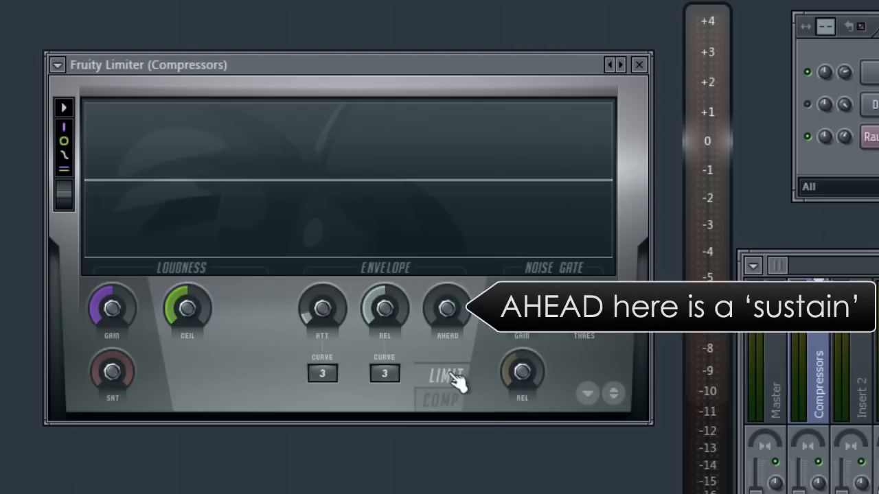
left_click(445, 404)
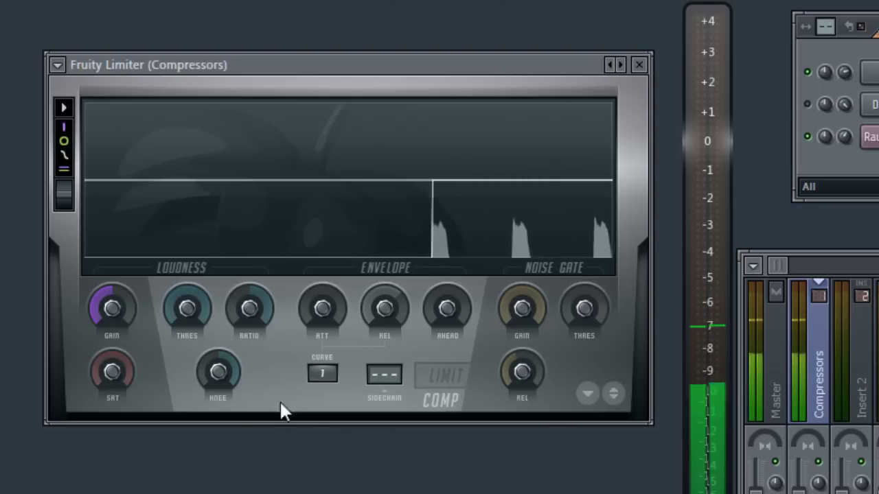
- Tune the COMP section's THRES, RATIO and KNEE knobs against the playing drum loop
left_click_drag(186, 297, 187, 336)
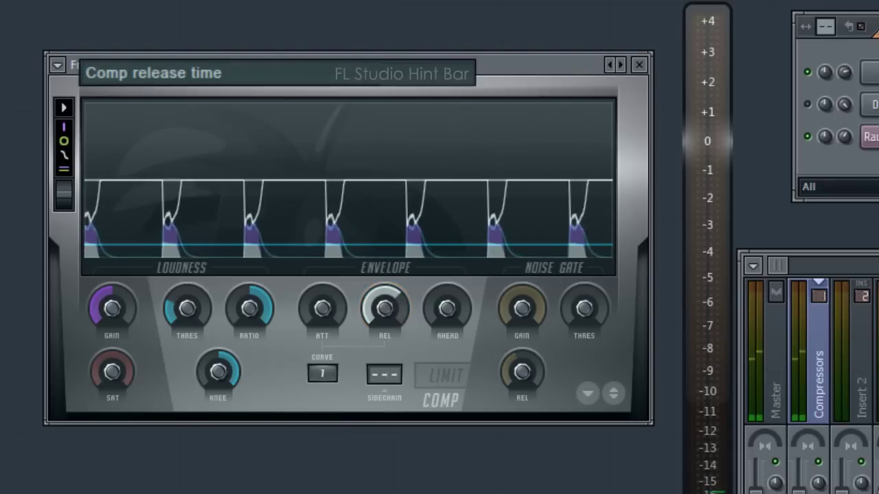
- Bring Fruity Limiter's REL knob down from 231.25 ms to roughly 80 ms
left_click(387, 305)
left_click_drag(386, 306, 387, 328)
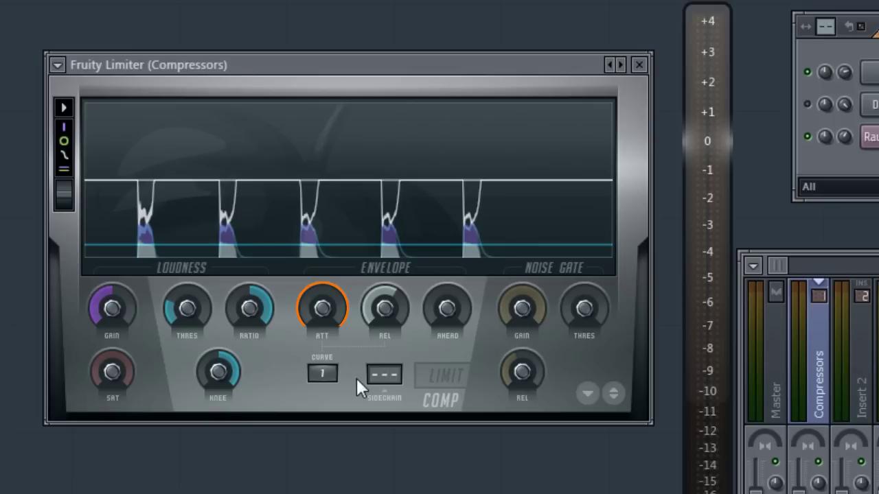
- Set Fruity Limiter's compressor ATT to about 10.35 ms
left_click_drag(322, 308, 322, 344)
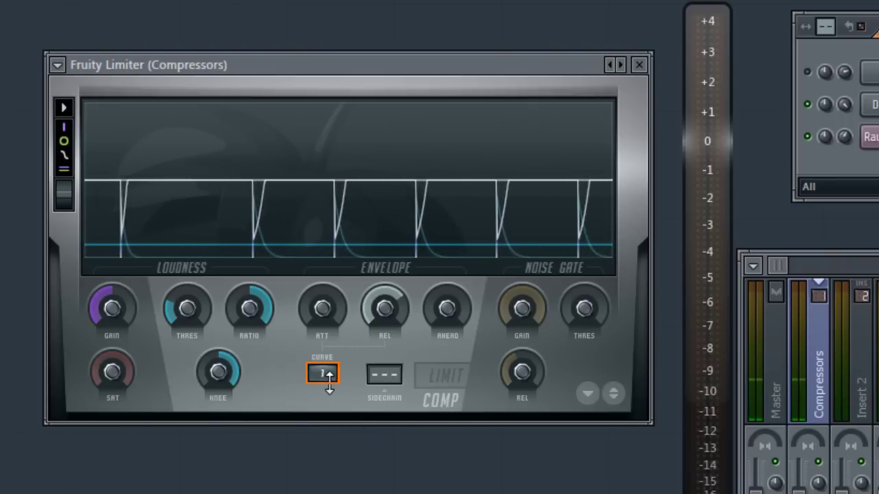
- Step the compressor CURVE value from 1 through 3 and 5 up to 8
scroll(322, 373, "up", 2)
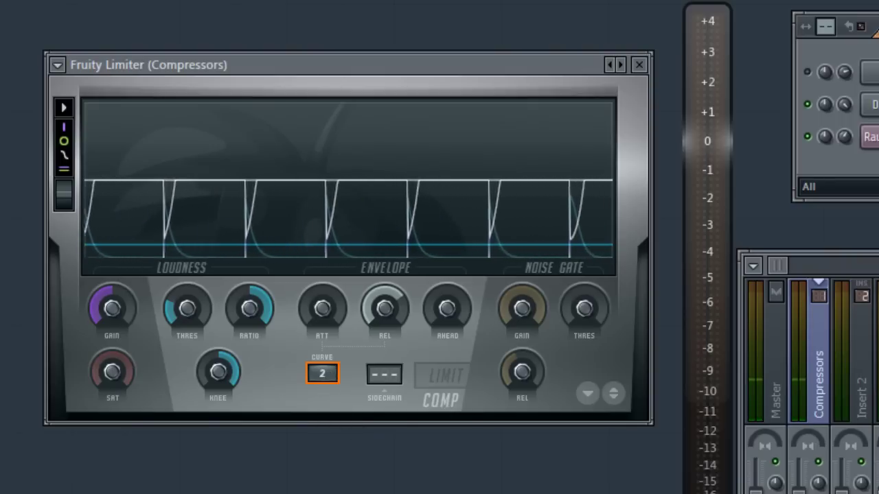
scroll(322, 373, "up", 2)
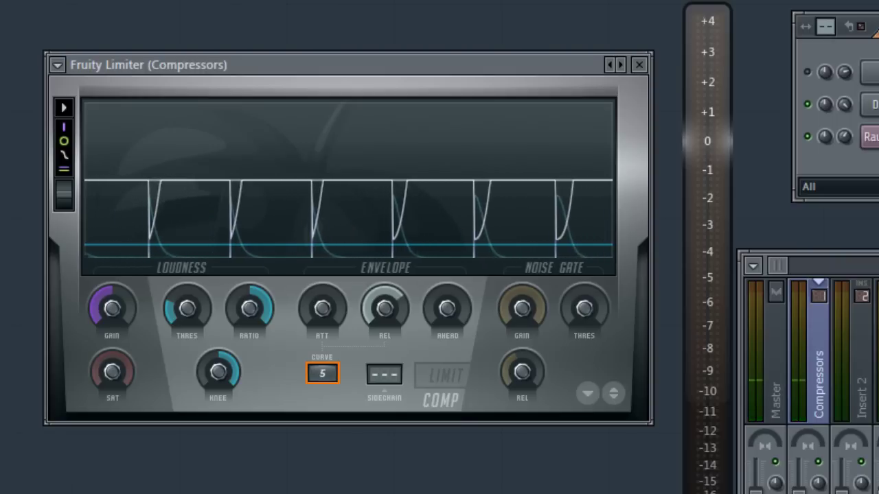
scroll(330, 390, "up", 3)
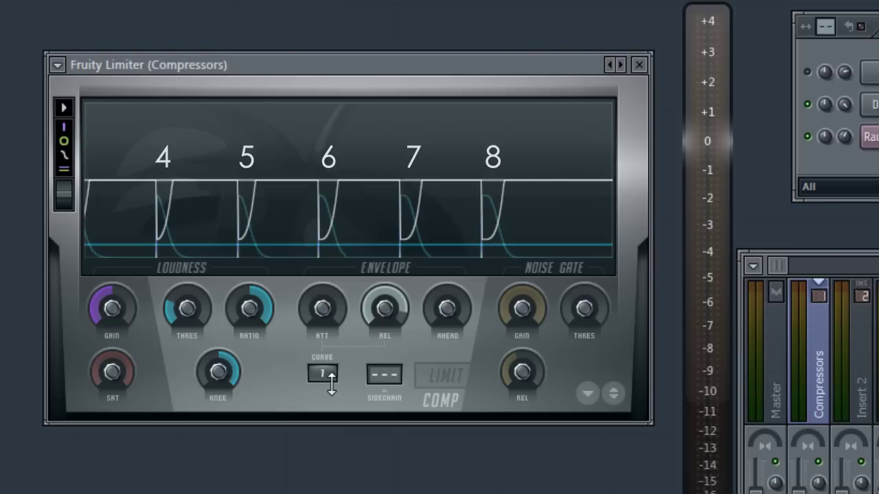
scroll(331, 385, "up", 1)
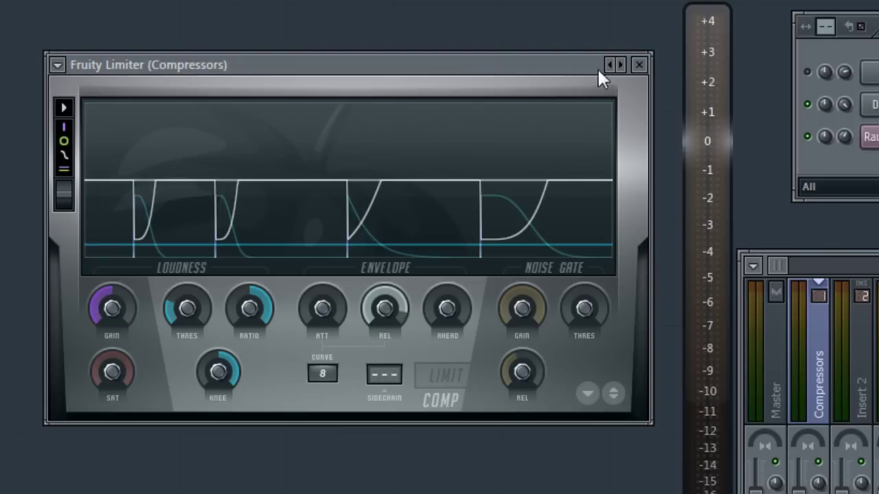
- Reset the compressor, then set threshold to about -2.7 dB and ratio to 3.6:1
left_click(620, 64)
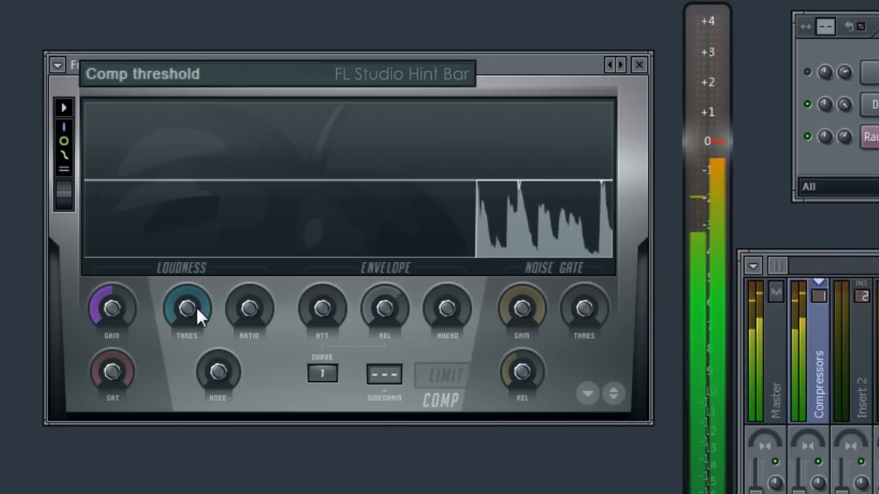
left_click_drag(189, 308, 189, 360)
left_click_drag(250, 313, 249, 270)
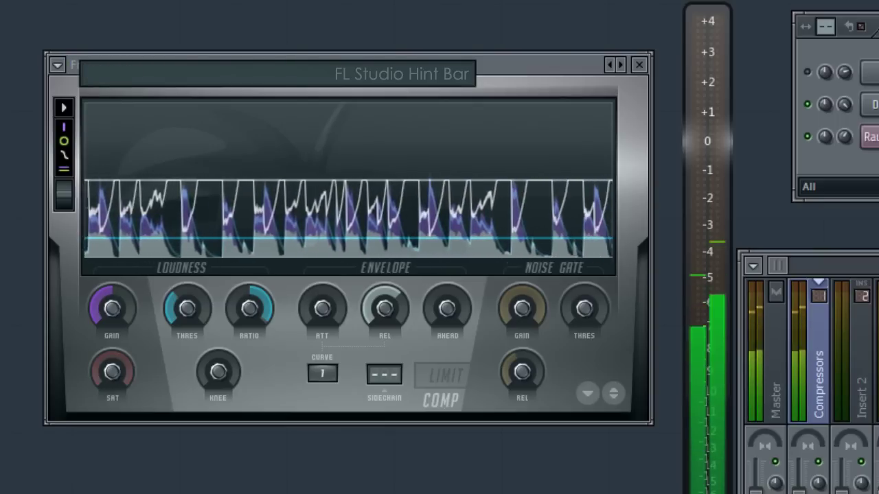
- Restart the drum loop and shorten the release from 170.56 ms to about 16 ms
key("space")
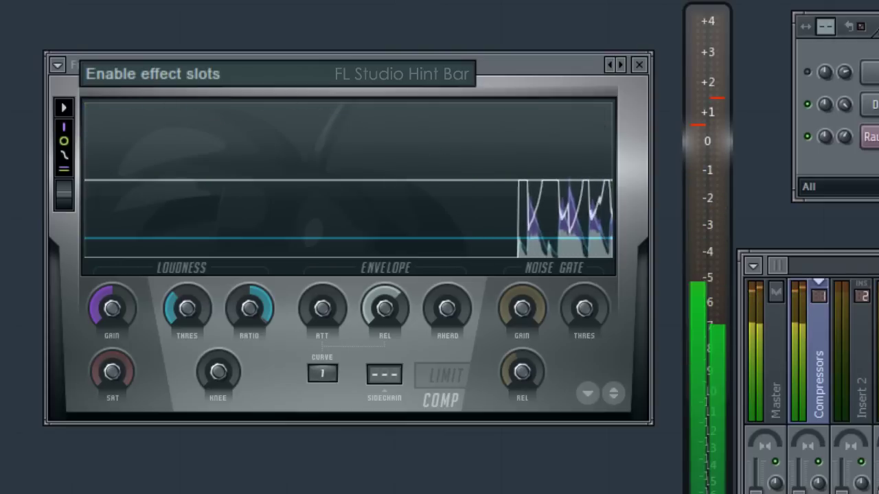
key("space")
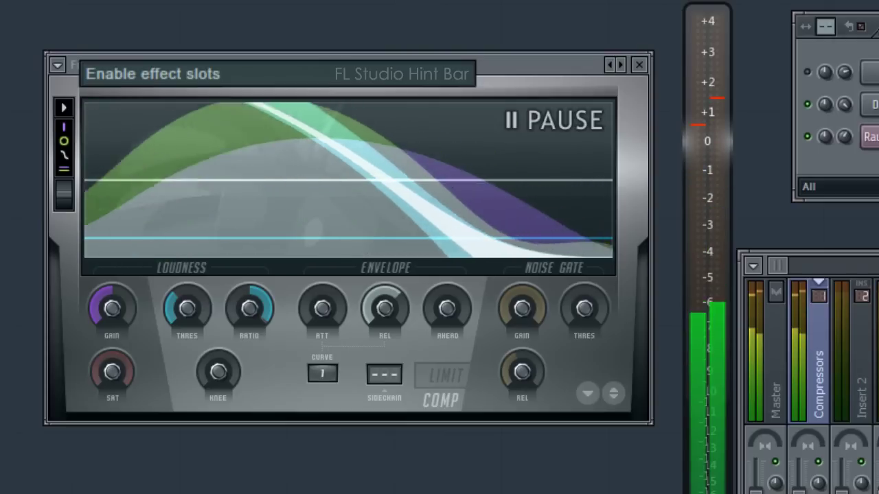
key("space")
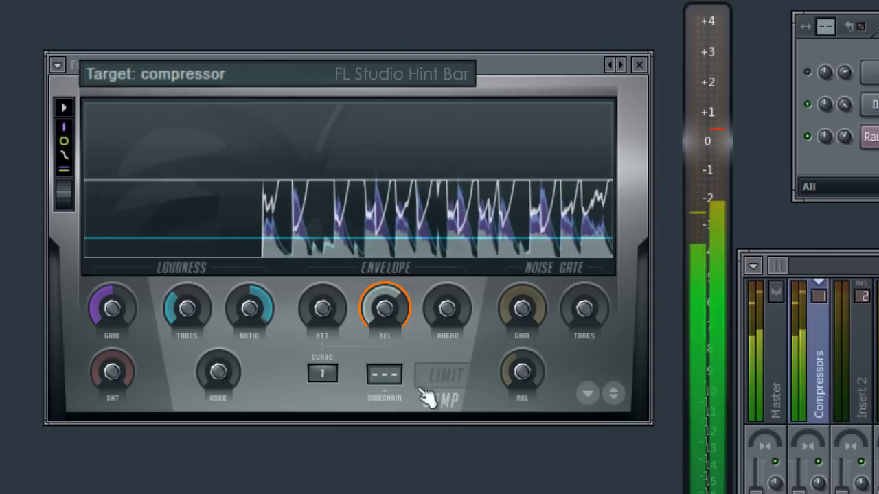
left_click(384, 309)
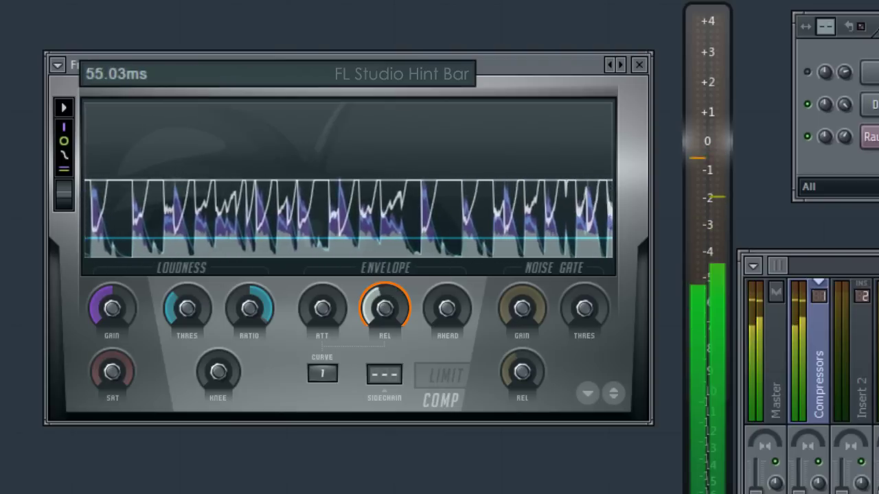
mouse_move(384, 309)
left_mouse_down()
mouse_move(385, 324)
mouse_move(384, 296)
left_mouse_up()
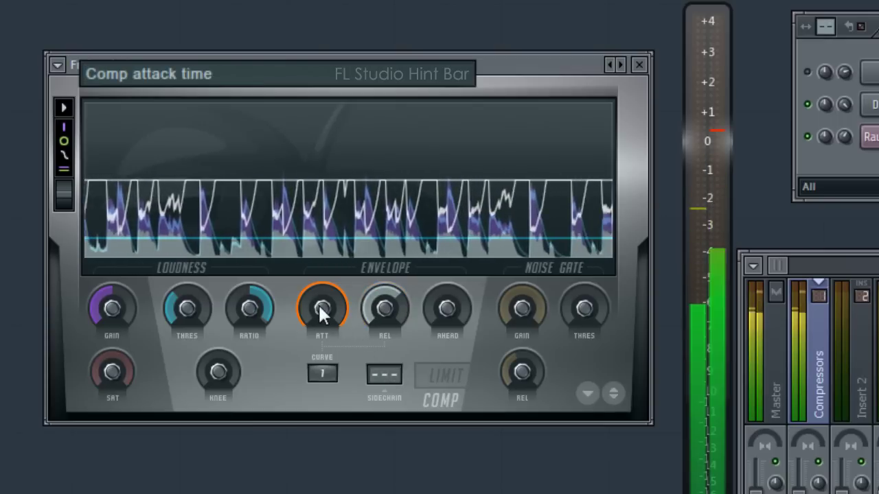
- Set the compressor attack to about 1.35 ms and the curve to 7
left_click_drag(322, 308, 322, 302)
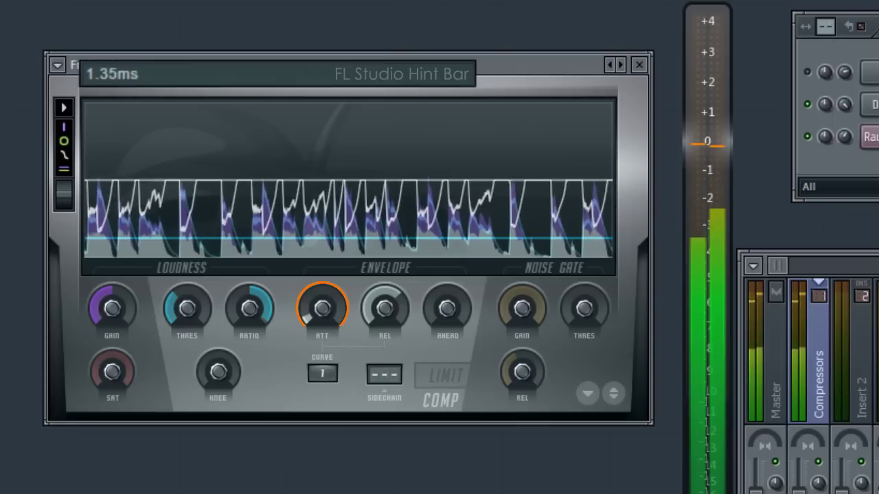
mouse_move(322, 302)
left_mouse_down()
mouse_move(322, 295)
mouse_move(322, 303)
left_mouse_up()
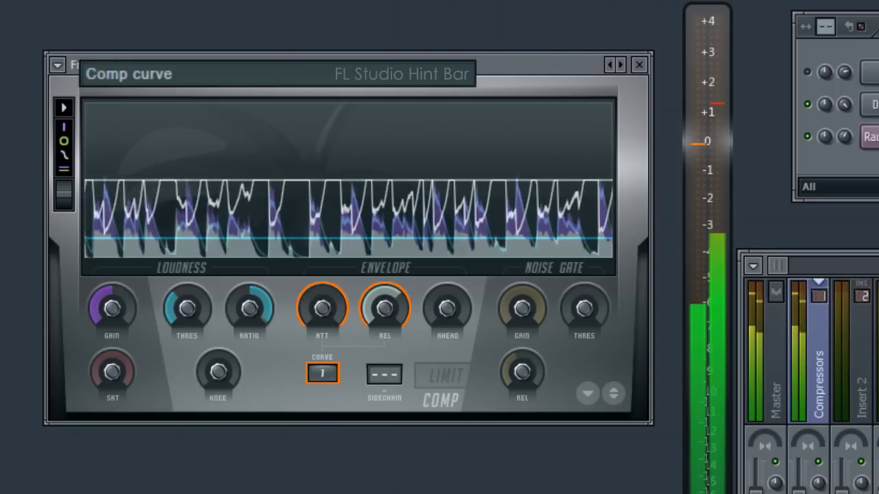
left_click_drag(322, 373, 322, 363)
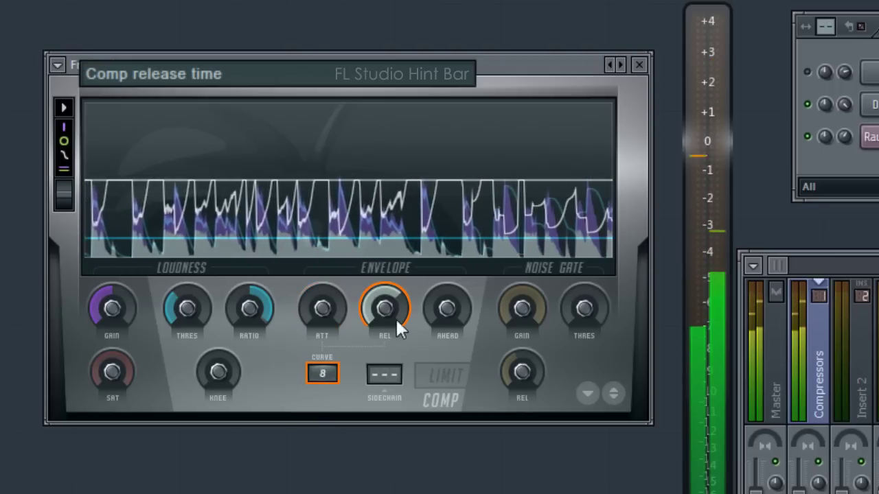
- Shorten the release, resume the loop, then lengthen release to about 138 ms
left_click_drag(392, 309, 392, 409)
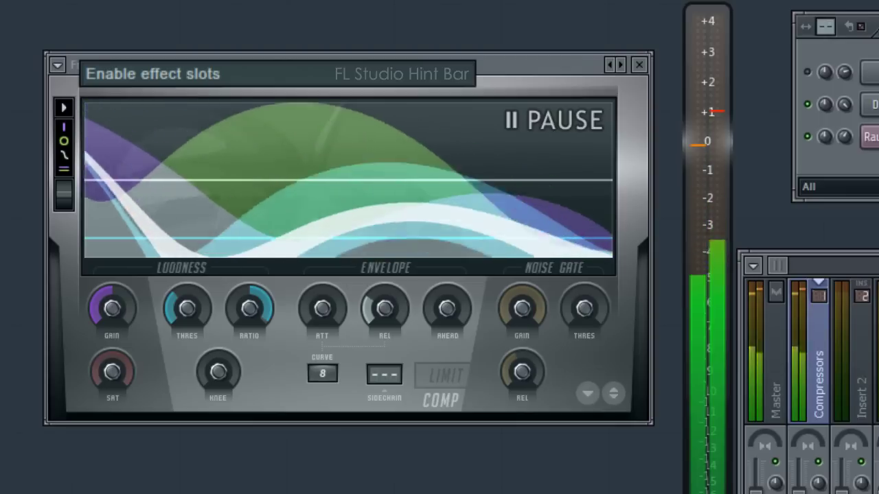
key("space")
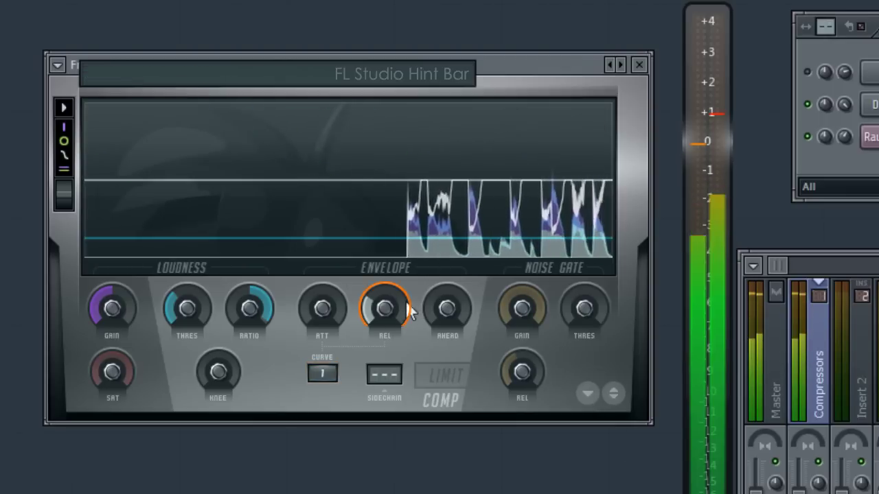
left_click_drag(395, 317, 395, 248)
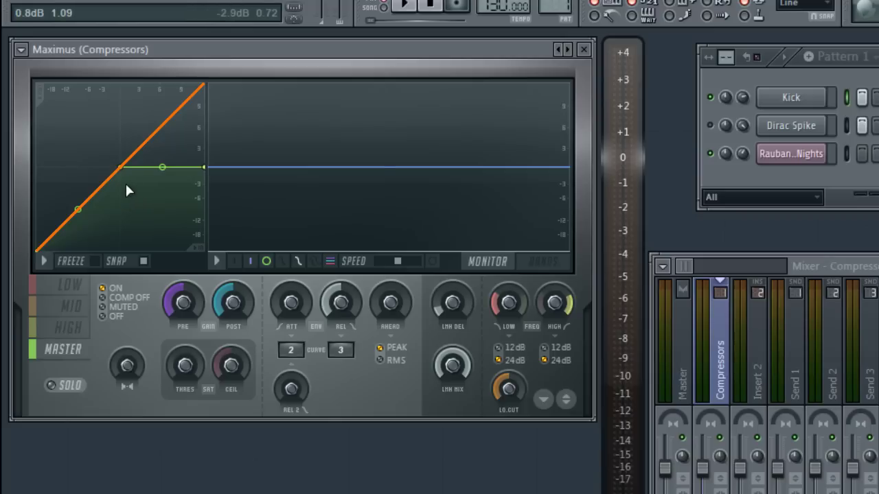
- Play the loop, drop Maximus's curve knee to -8.7 dB and end point to about -6 dB, and raise pre gain to about 9 dB
key("space")
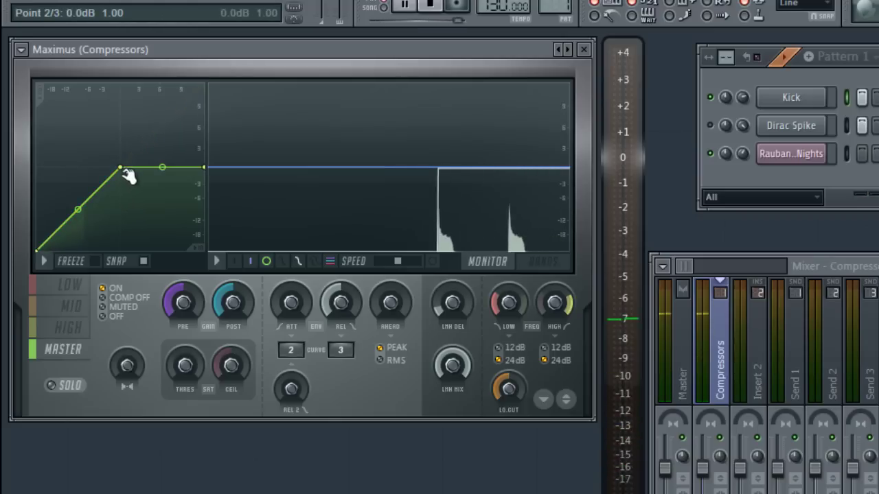
left_click_drag(128, 177, 84, 220)
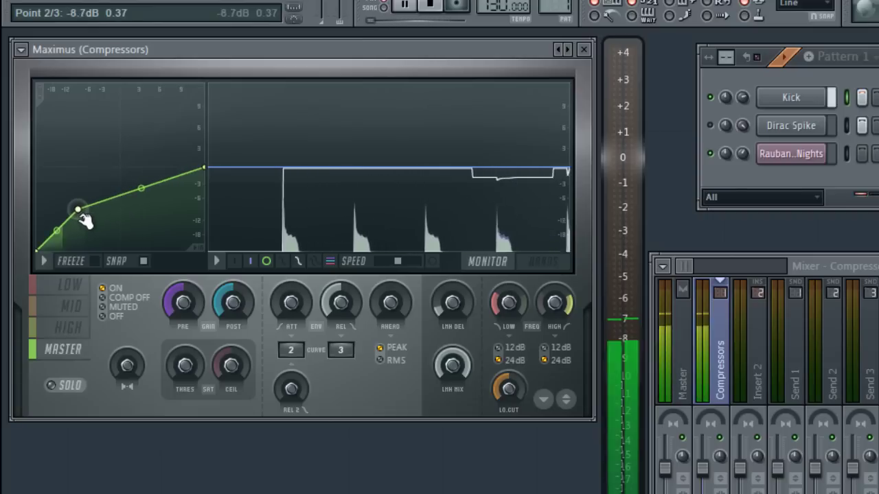
left_click_drag(207, 176, 203, 214)
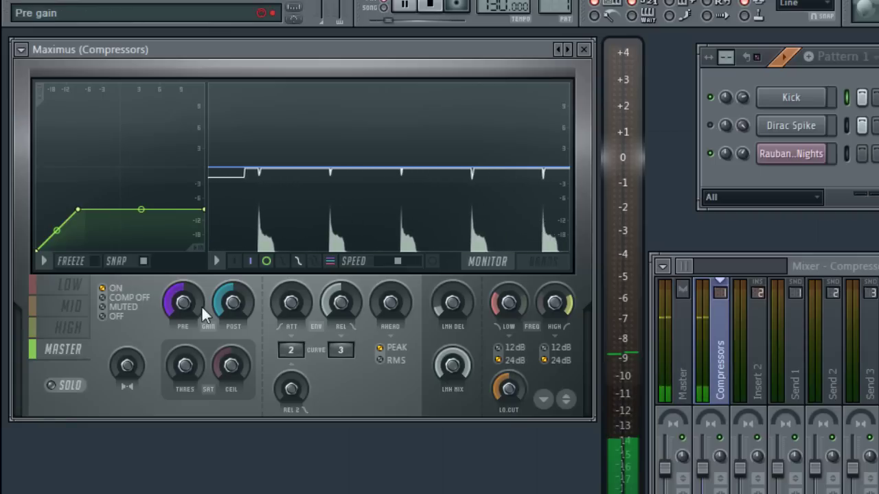
left_click_drag(180, 303, 180, 240)
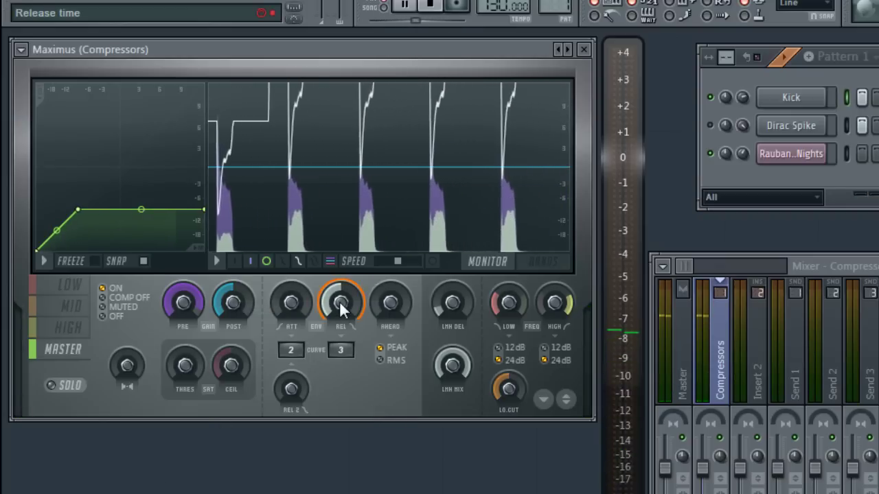
- Set the Maximus release to about 17 ms and the release curve to 8
left_click_drag(341, 306, 340, 341)
left_click_drag(343, 316, 343, 297)
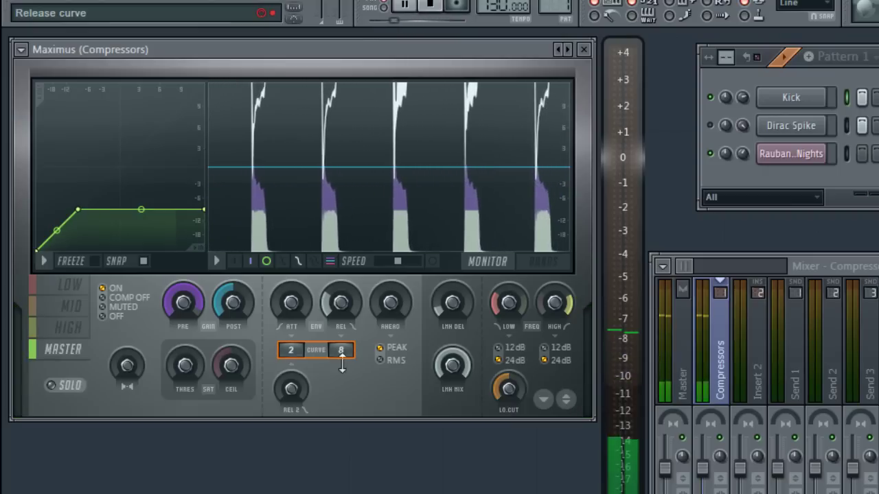
left_click_drag(341, 351, 341, 343)
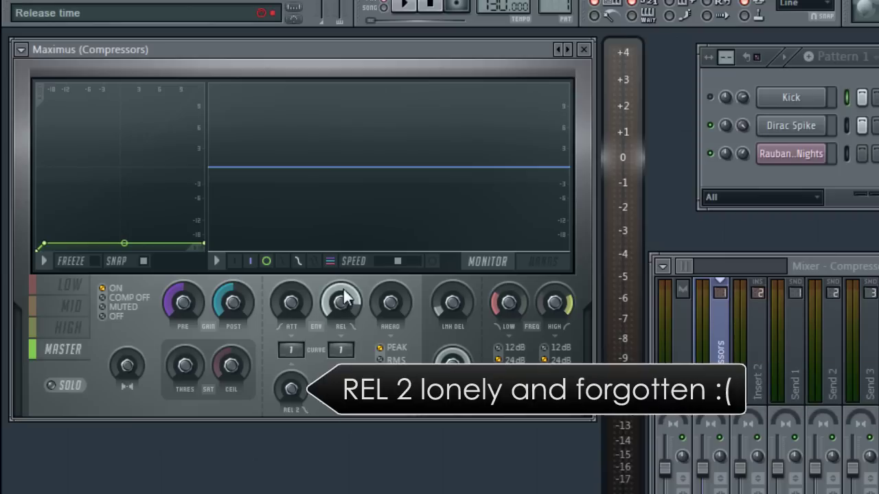
- Change a REL 2 option, then load the Maximus Default preset
right_click(293, 389)
left_click(360, 364)
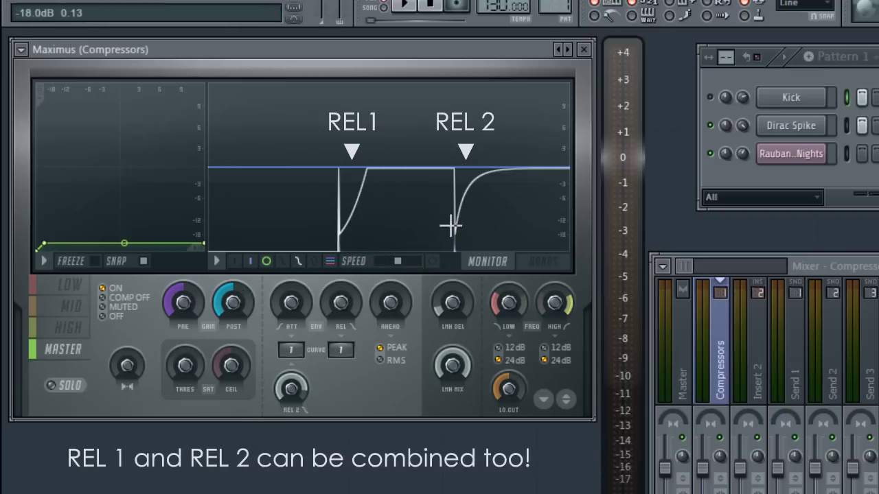
right_click(565, 49)
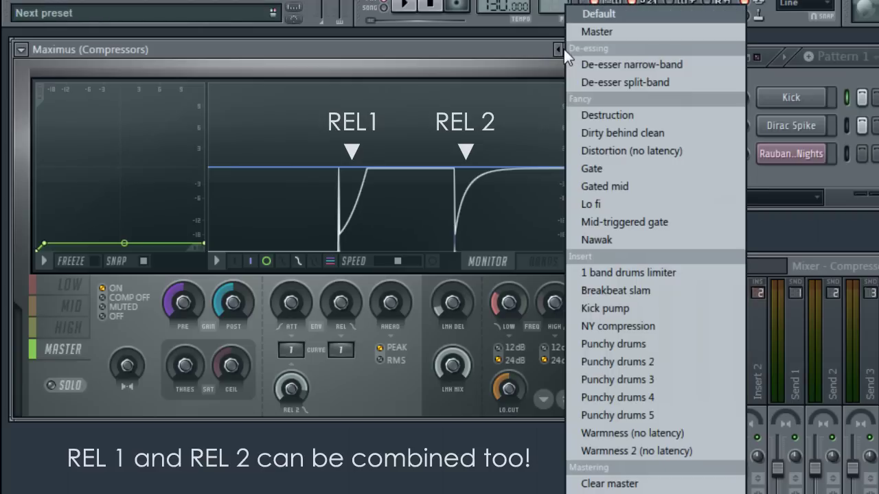
left_click(611, 16)
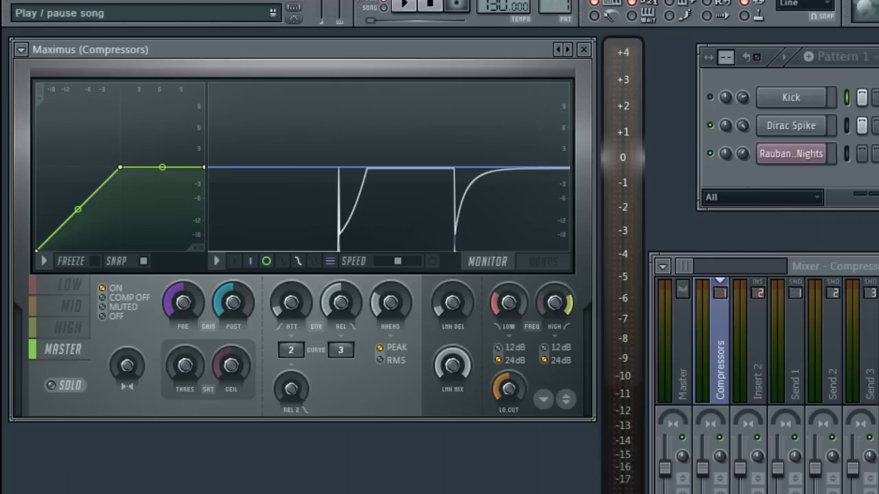
- With the loop playing, pull the curve knee to -6.6 dB, set PRE to 3.4 dB and release curve to 1
left_click(404, 3)
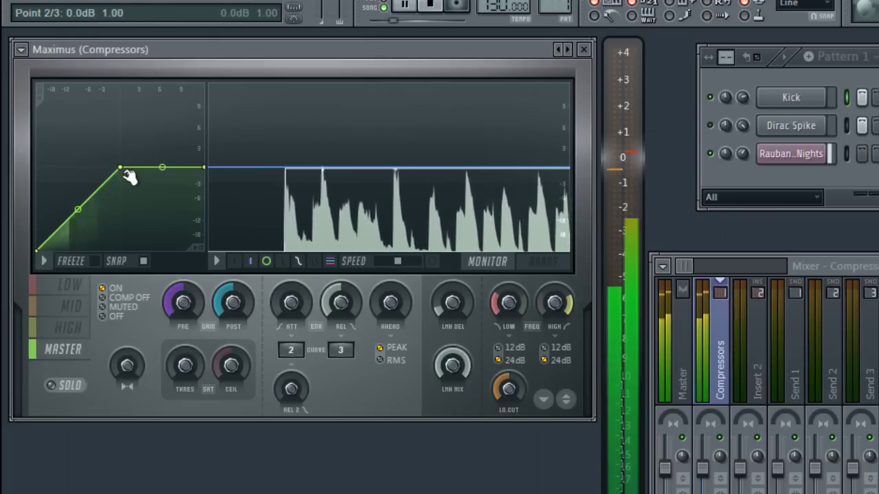
left_click_drag(119, 168, 74, 225)
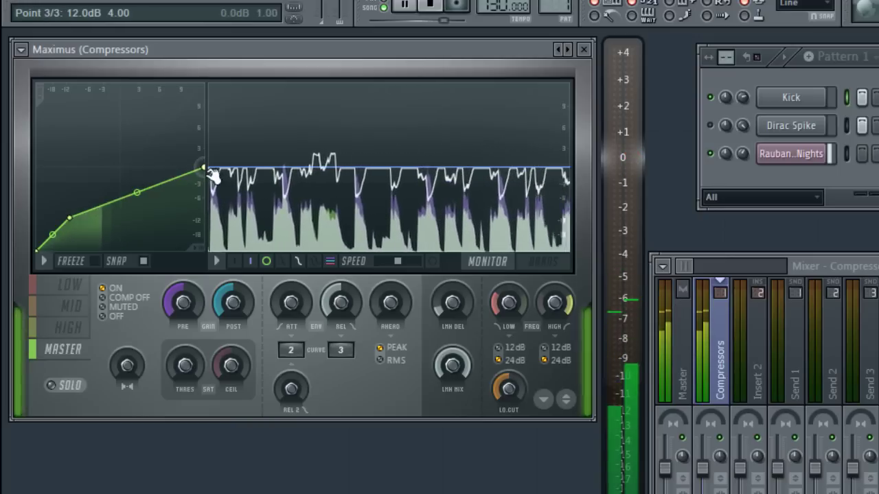
left_click_drag(181, 302, 181, 250)
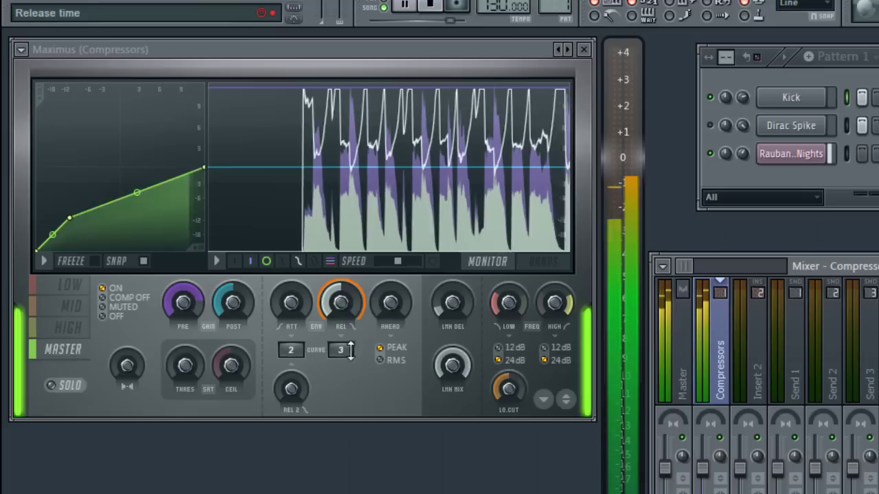
left_click_drag(341, 350, 341, 360)
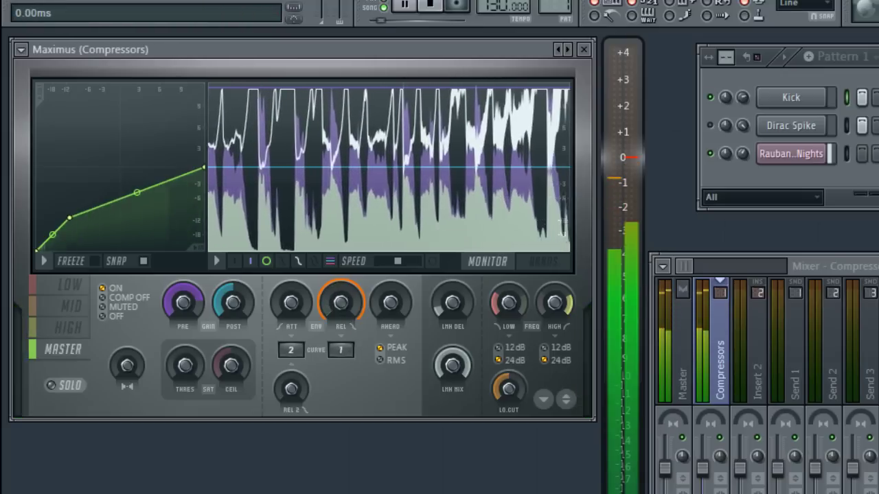
- Reset the Maximus release time to default and paste its value into REL 2
right_click(346, 307)
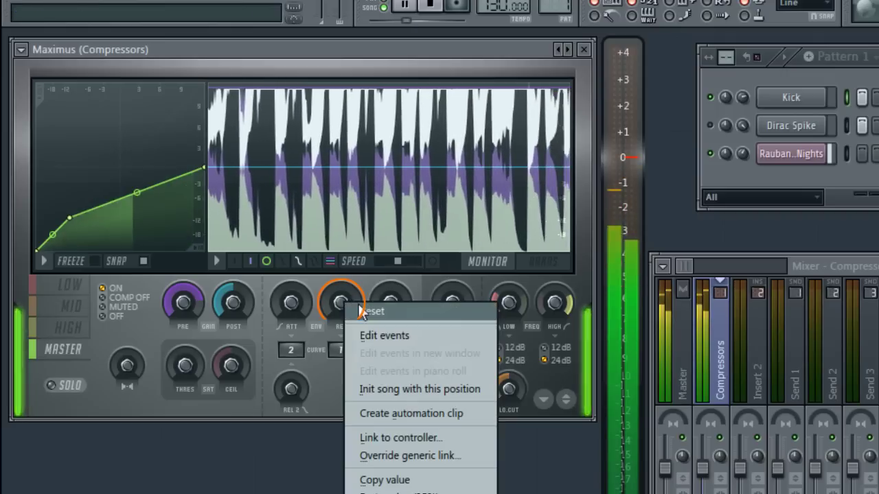
left_click(350, 310)
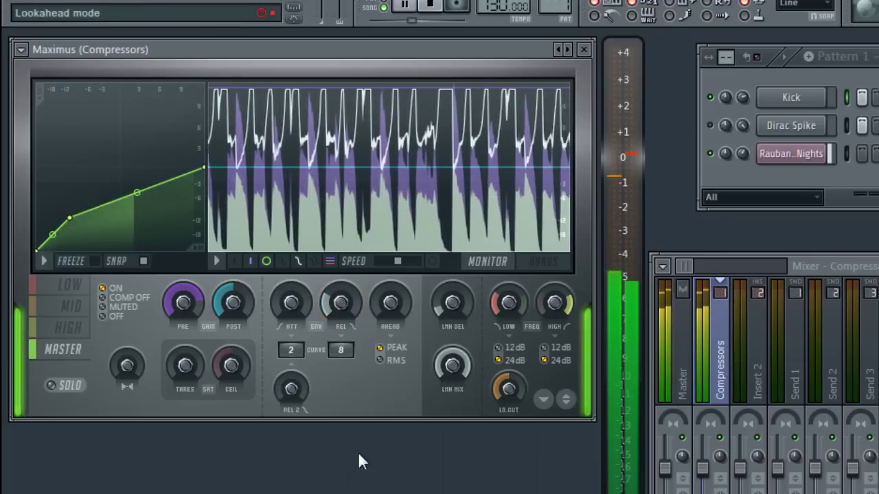
right_click(339, 304)
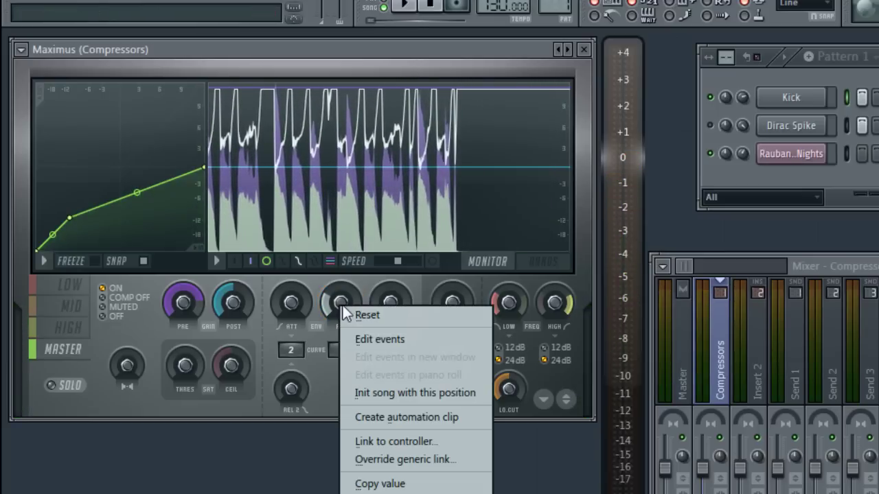
left_click(380, 485)
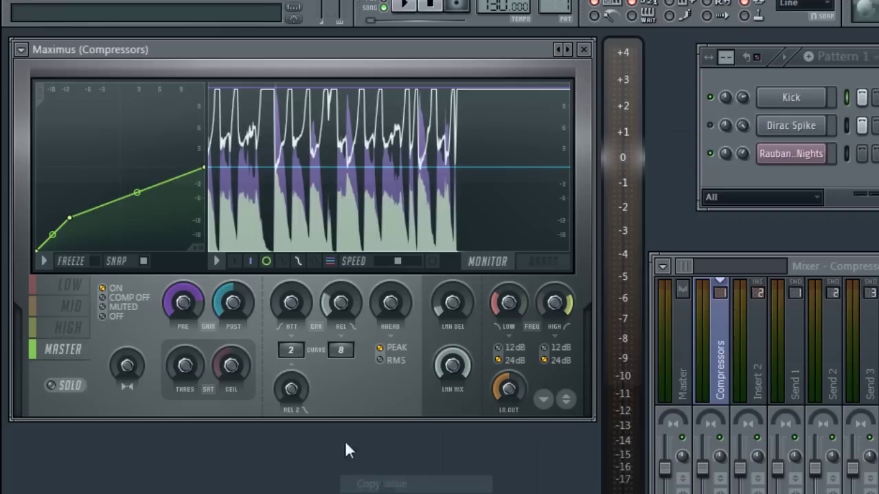
right_click(290, 392)
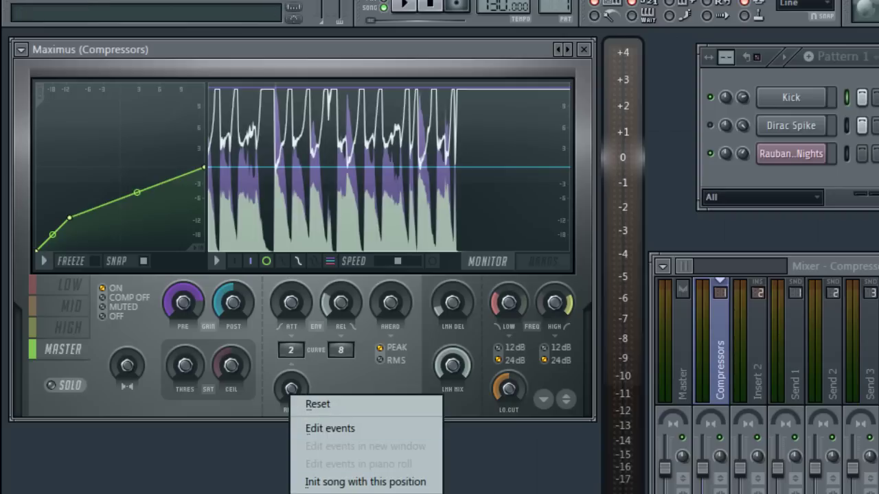
left_click(364, 491)
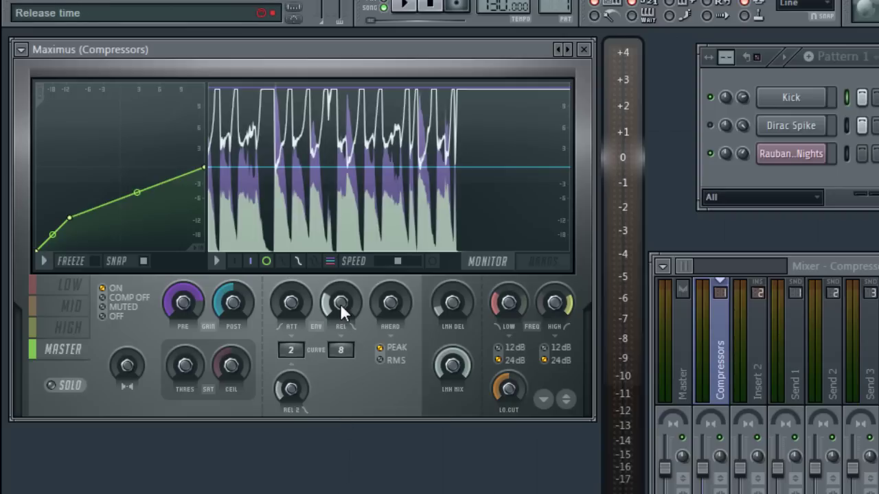
- Resume playback and set REL 2 to about 33 ms with its curve at 1
key("space")
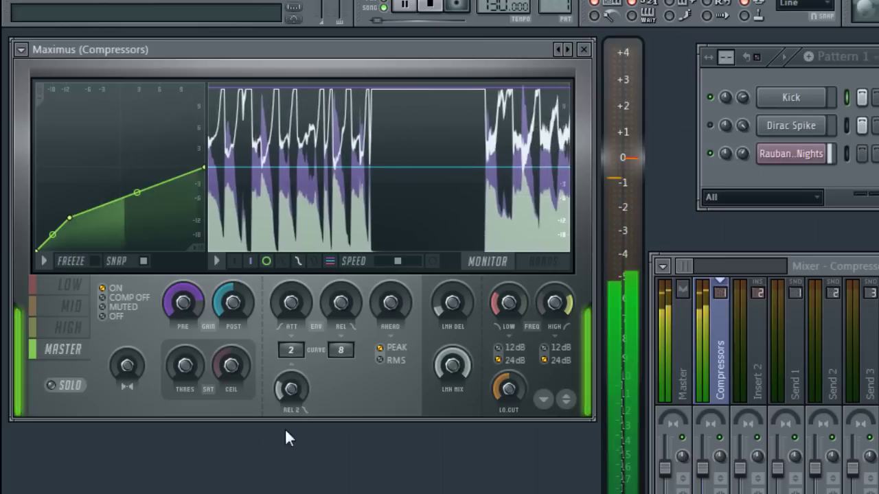
left_click_drag(290, 350, 291, 330)
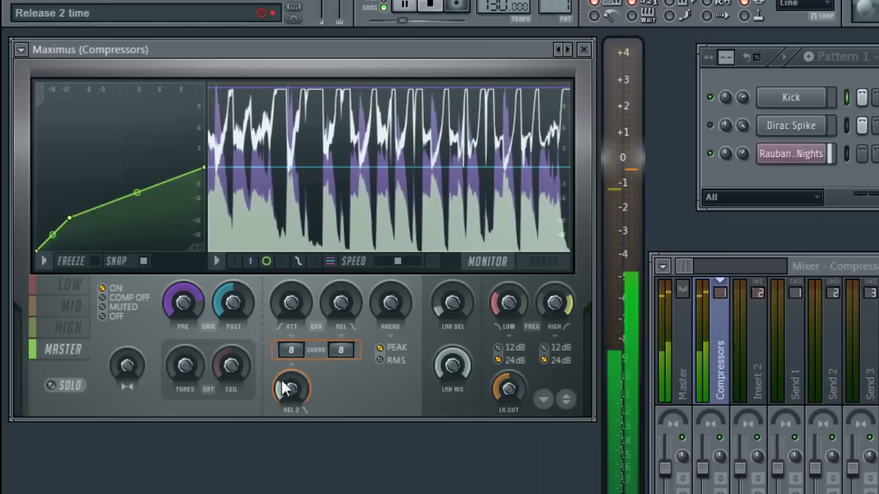
left_click_drag(291, 393, 292, 365)
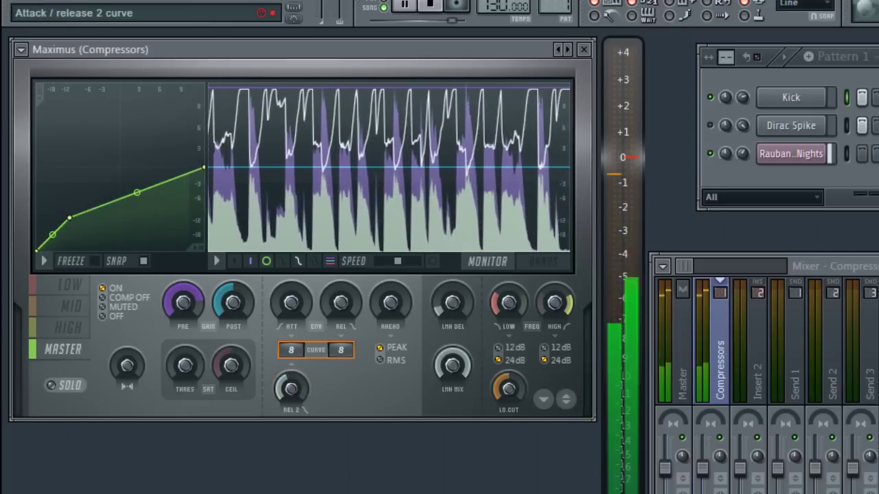
mouse_move(291, 350)
left_mouse_down()
mouse_move(291, 385)
mouse_move(291, 349)
left_mouse_up()
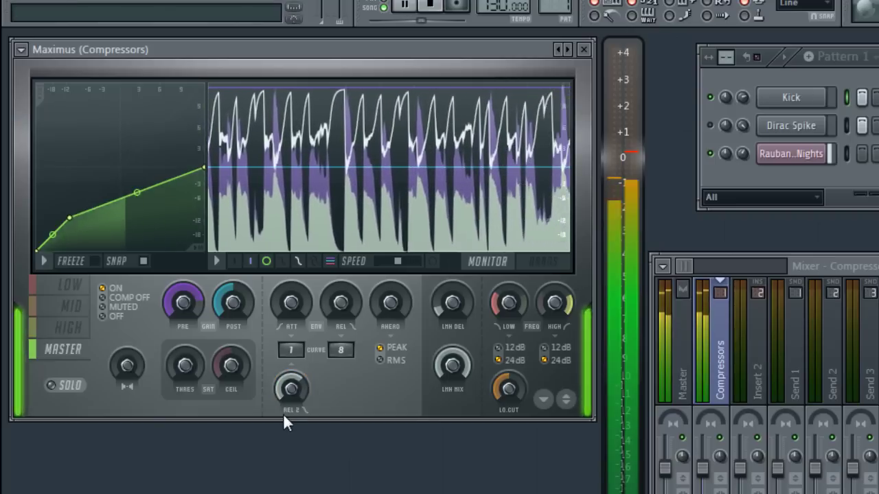